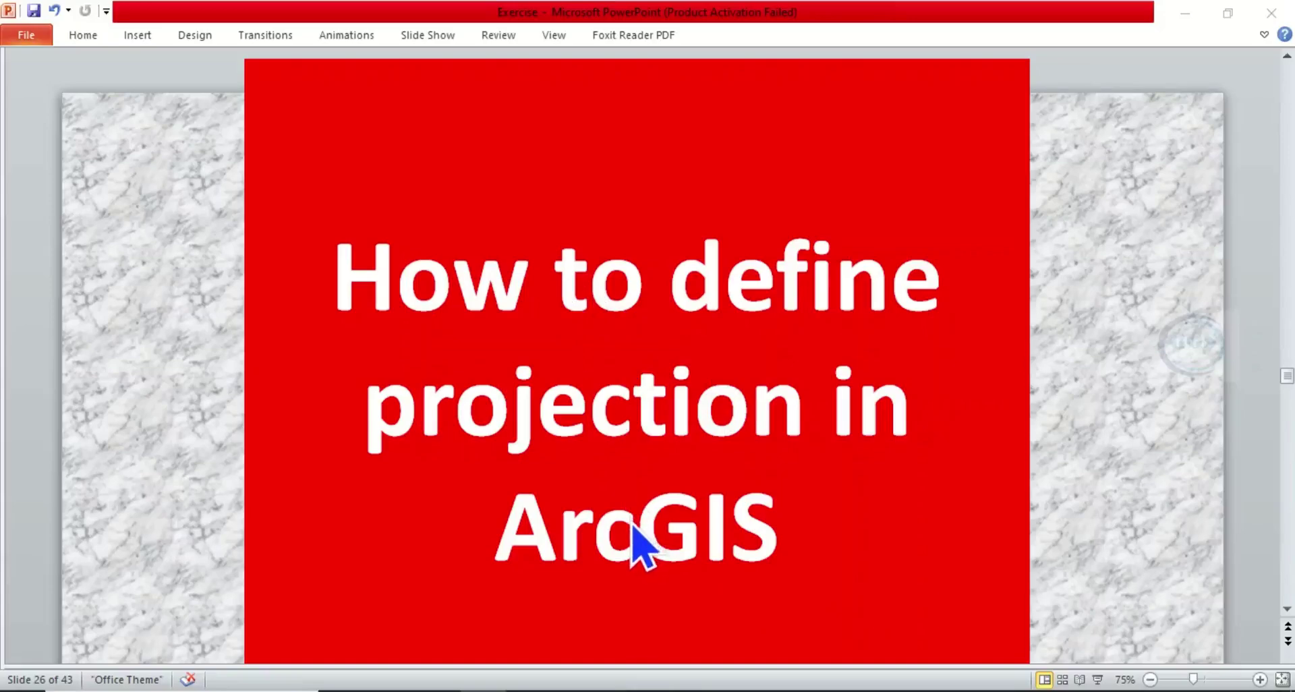
- In ArcMap, view the Benue boundry layer's Source tab to check its coordinate system
left_click(549, 688)
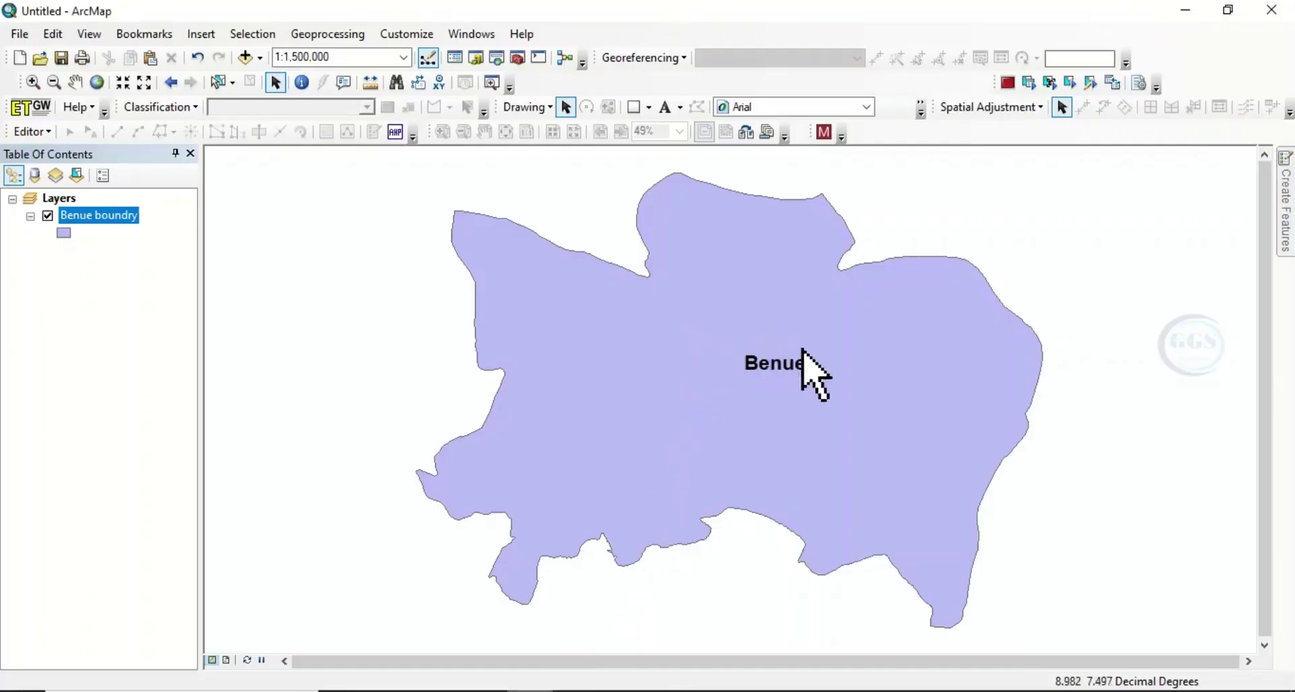
right_click(82, 233)
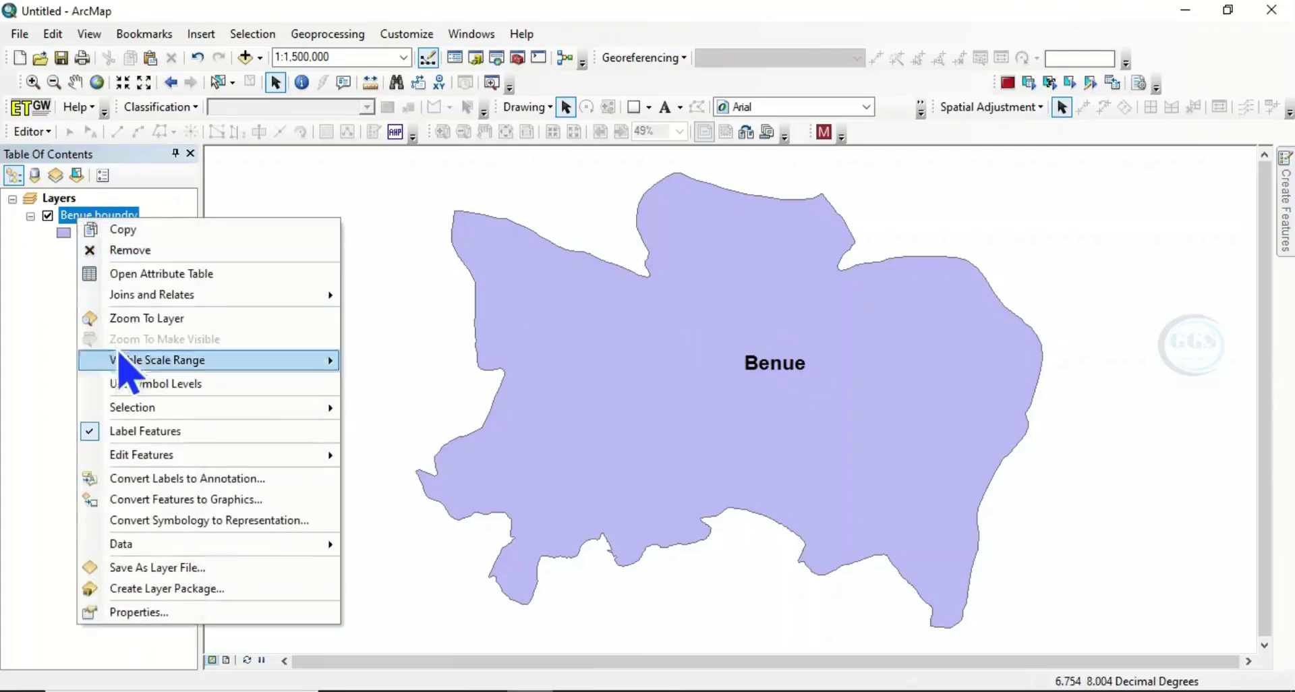
left_click(139, 612)
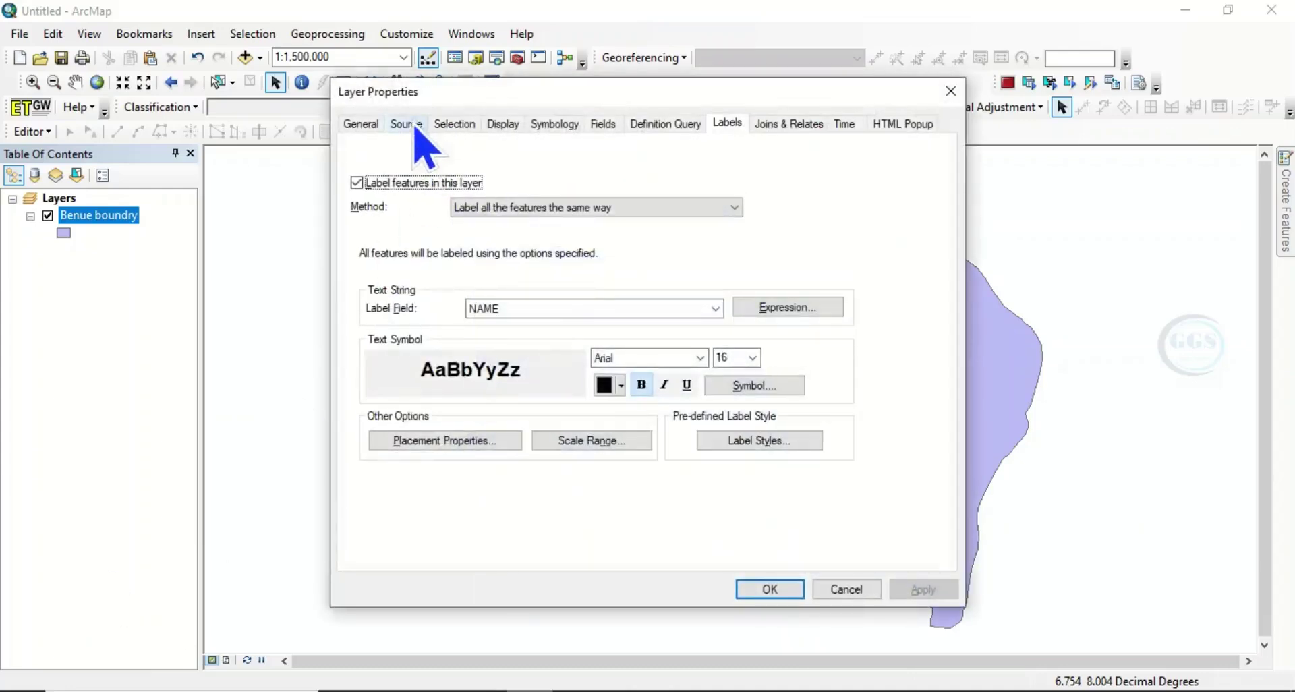
left_click(414, 129)
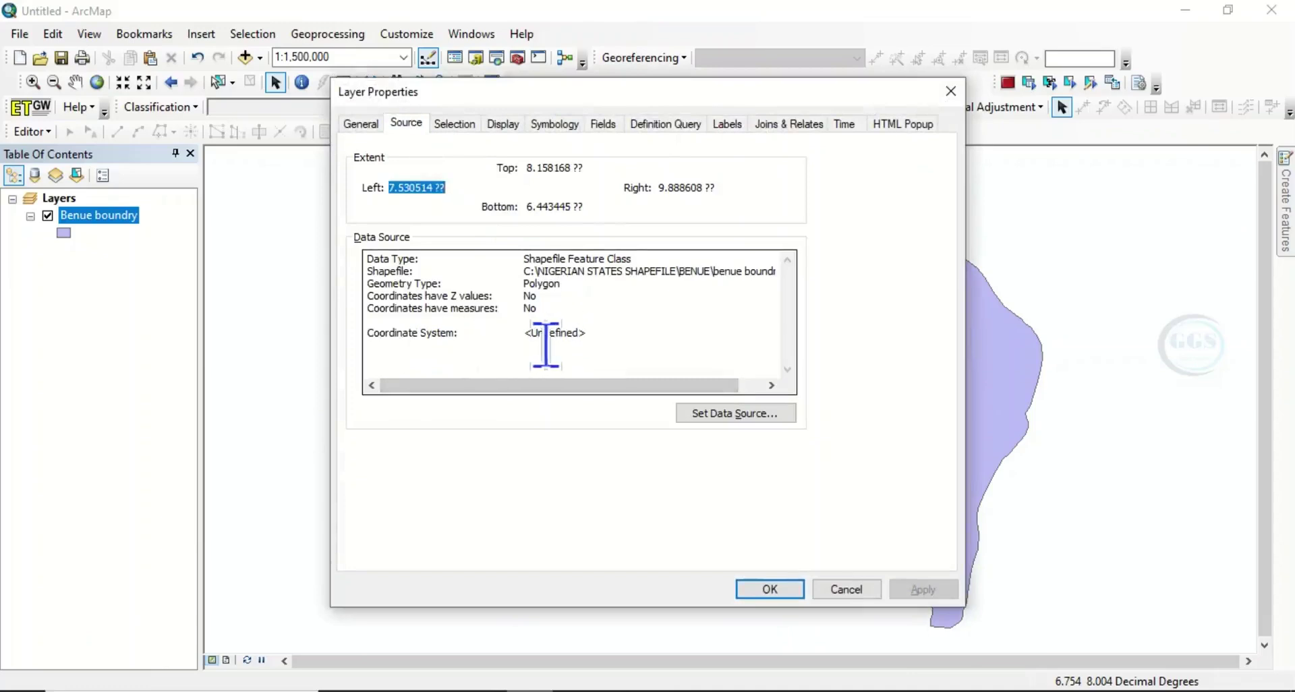
- Close Layer Properties and open Define Projection under Data Management Tools > Projections and Transformations
left_click(951, 94)
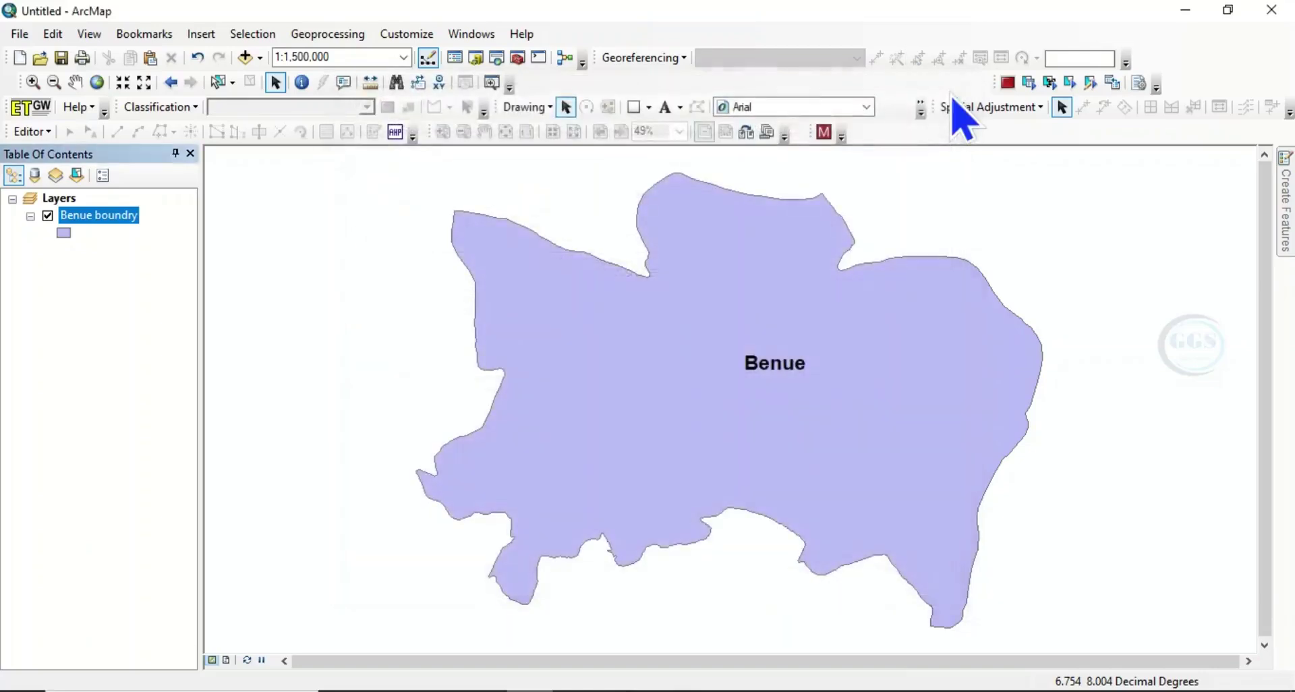
left_click(517, 58)
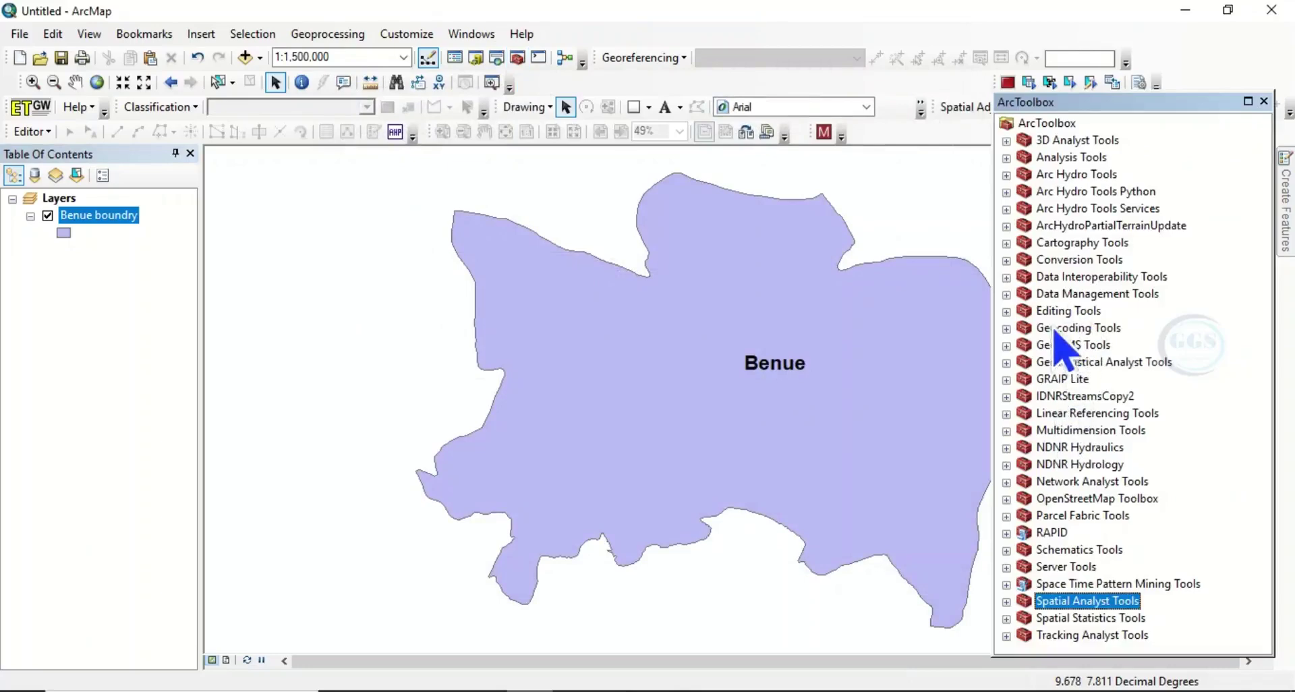
left_click(1007, 296)
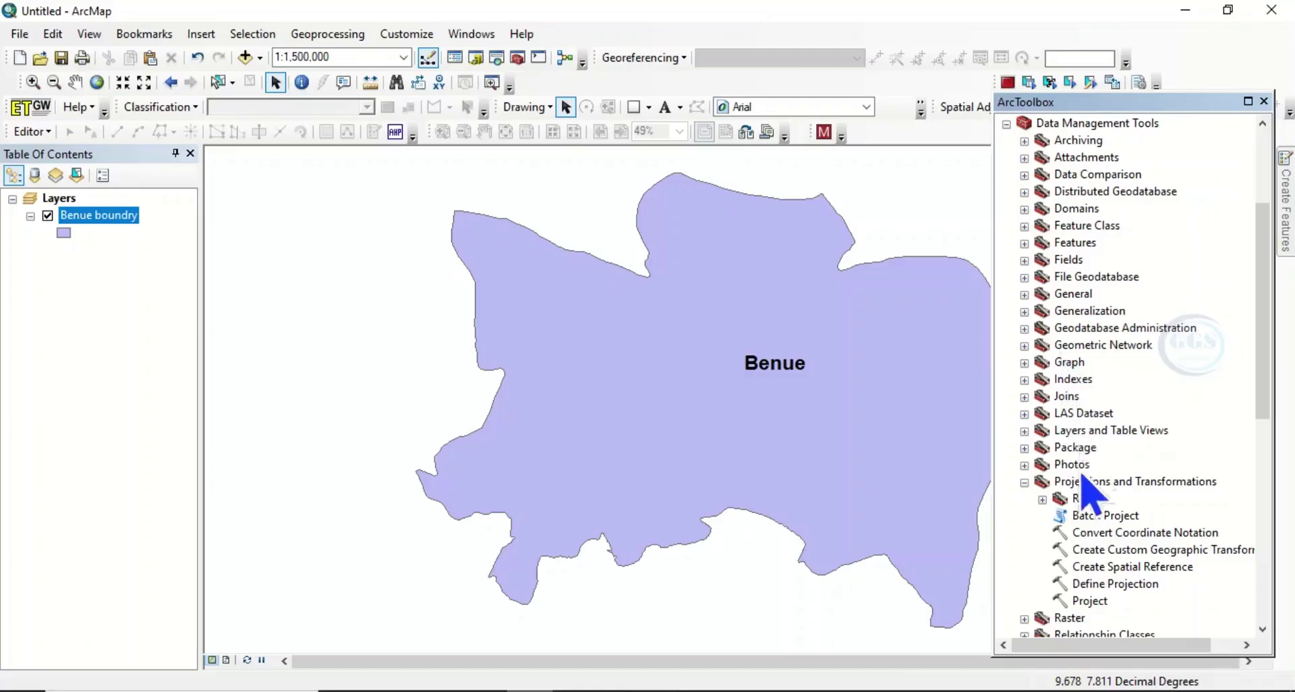
left_click(1025, 483)
left_click(1025, 483)
scroll(1106, 391, "down", 4)
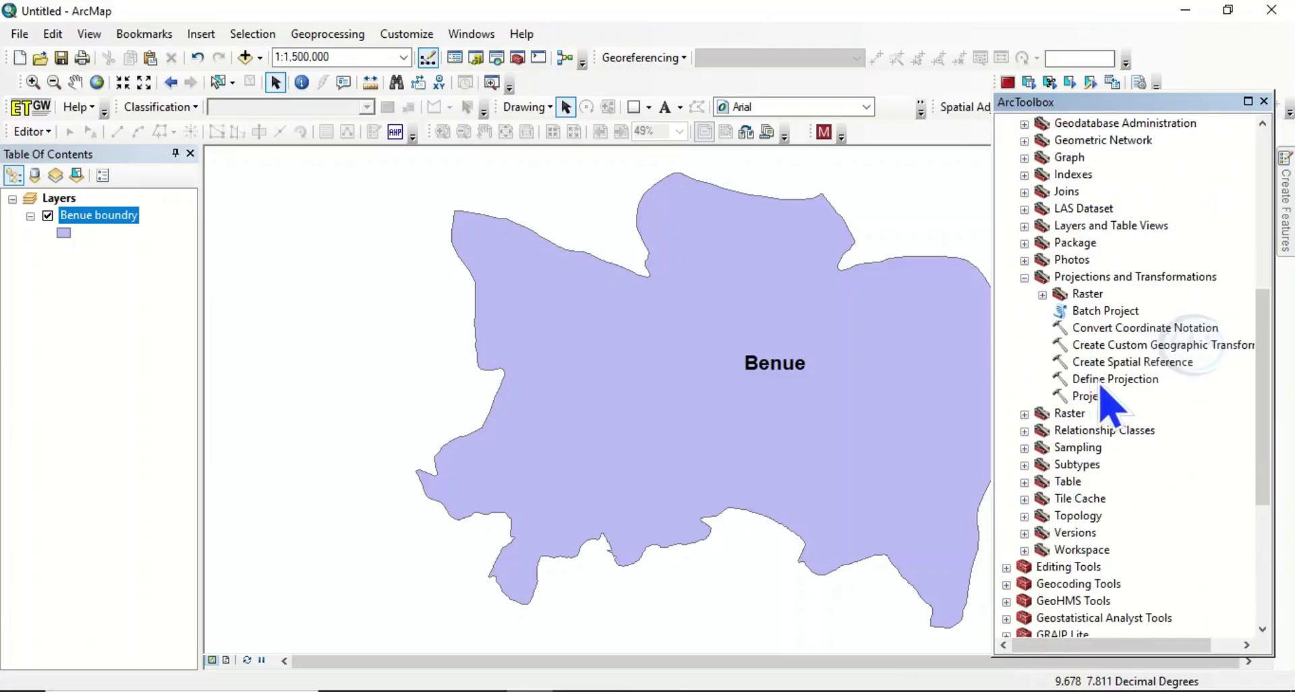
double_click(1099, 379)
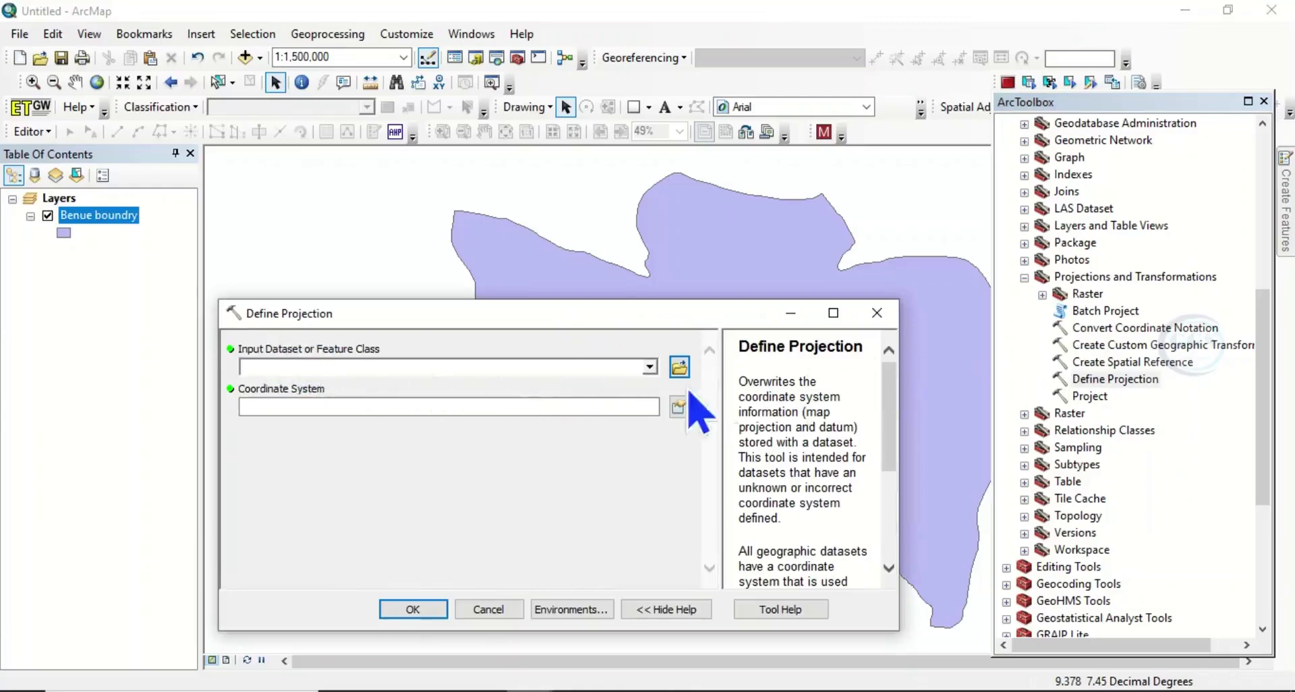
- Choose Benue boundry as the Define Projection input dataset, then switch to Google Earth Pro
left_click(650, 368)
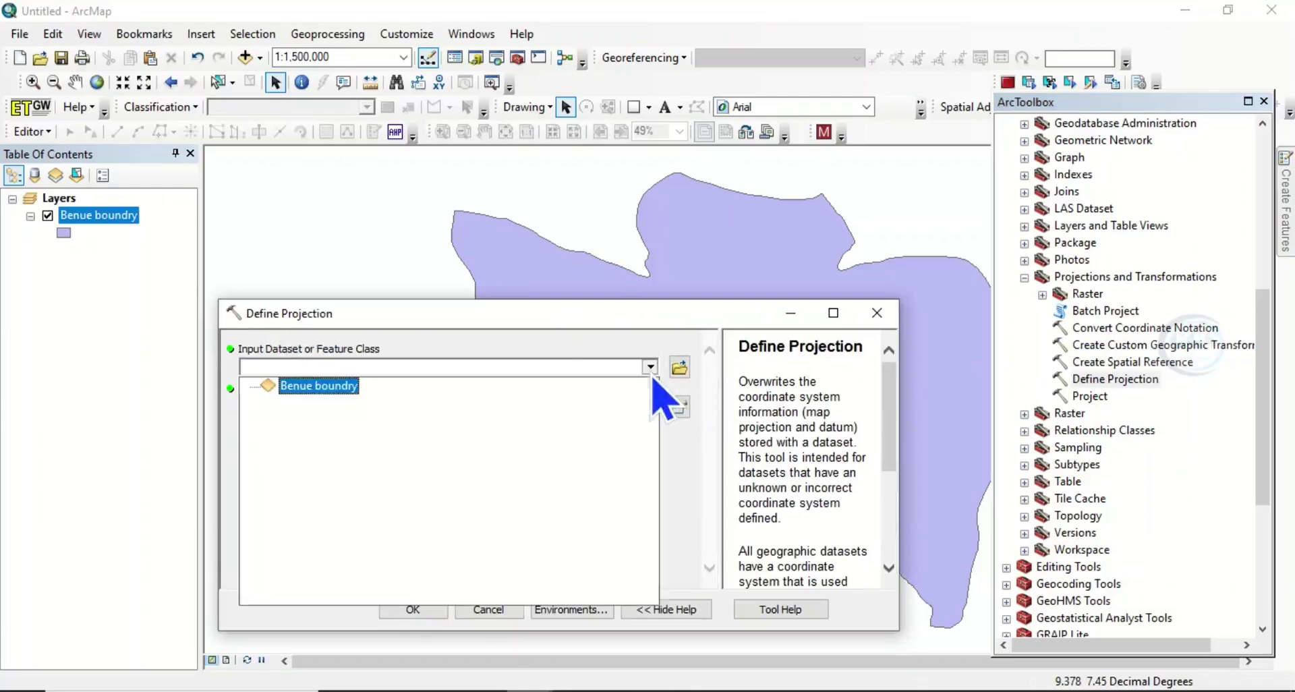
left_click(326, 386)
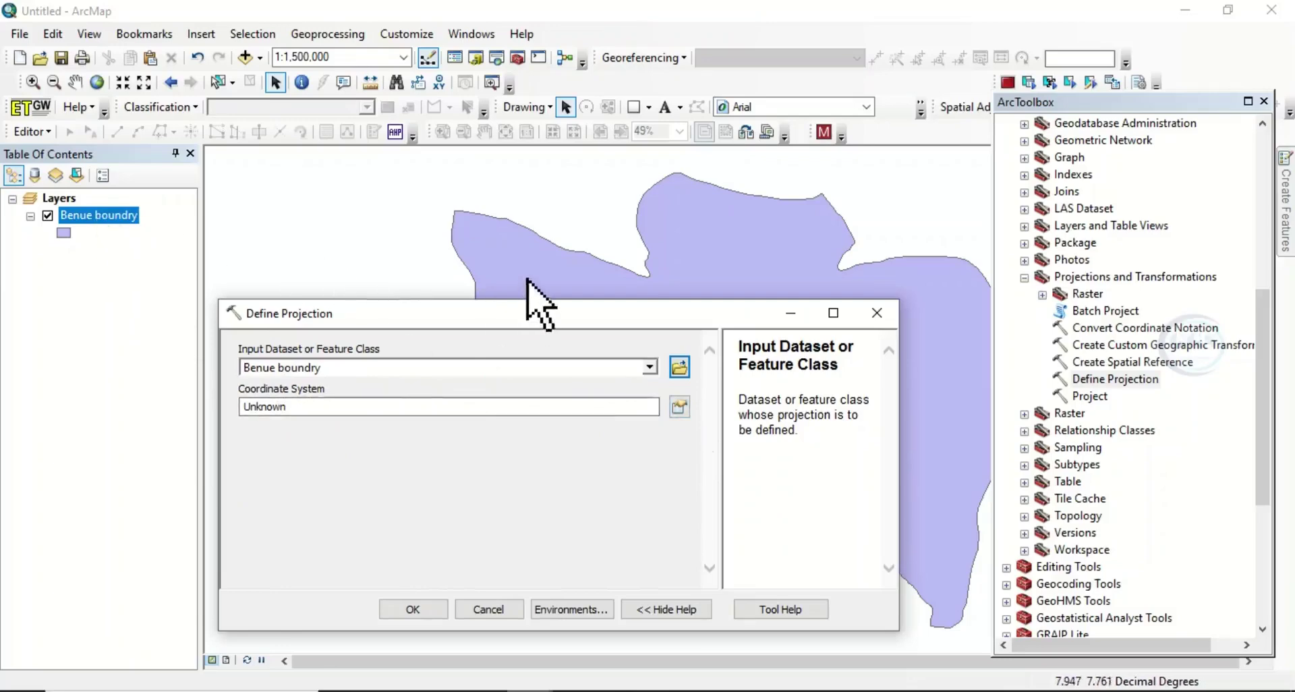
key("alt+Tab")
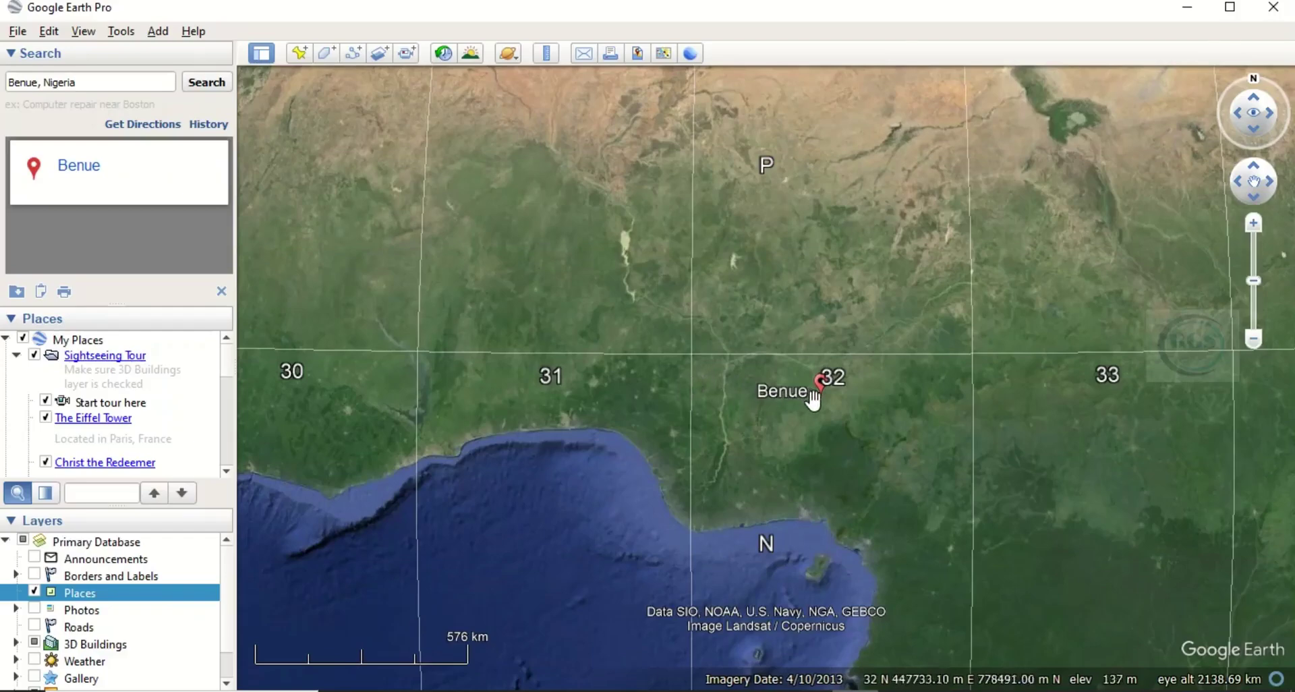
- After confirming Benue lies in UTM zone 32, minimize Google Earth Pro to return to ArcMap
left_click(1188, 8)
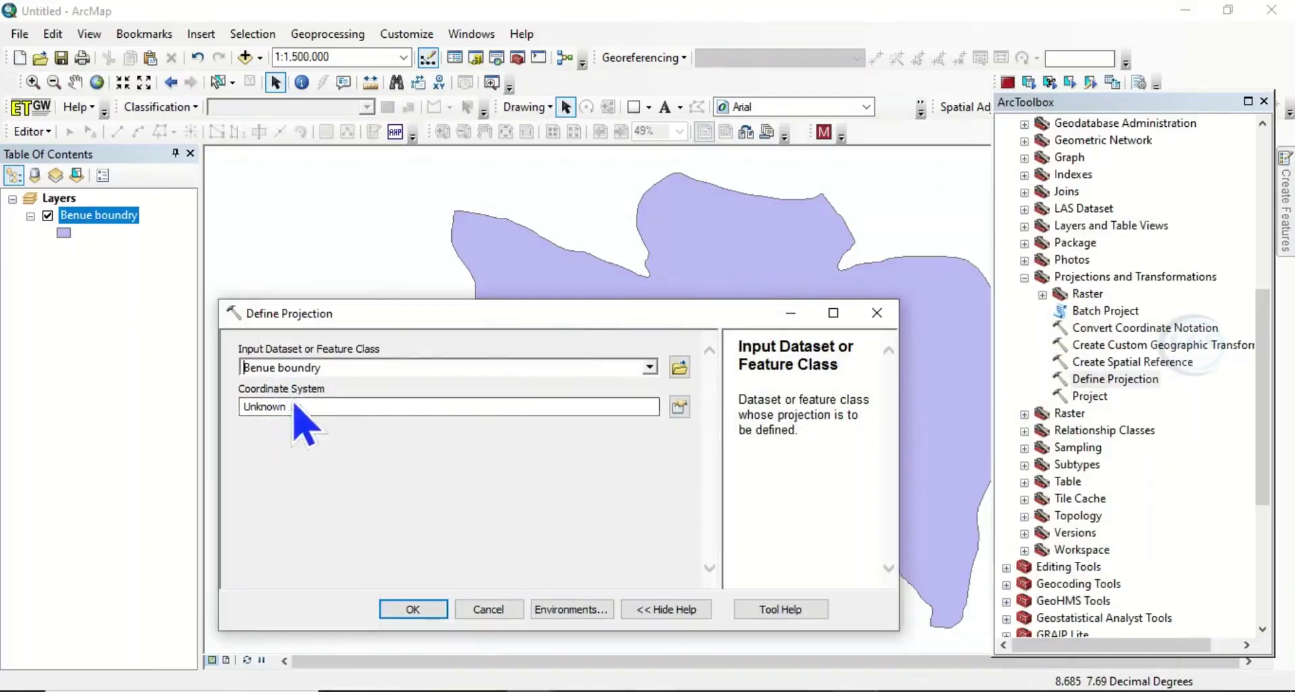
- Choose Projected > UTM > WGS 1984 > Northern Hemisphere > WGS 1984 UTM Zone 32N as the coordinate system
left_click(679, 409)
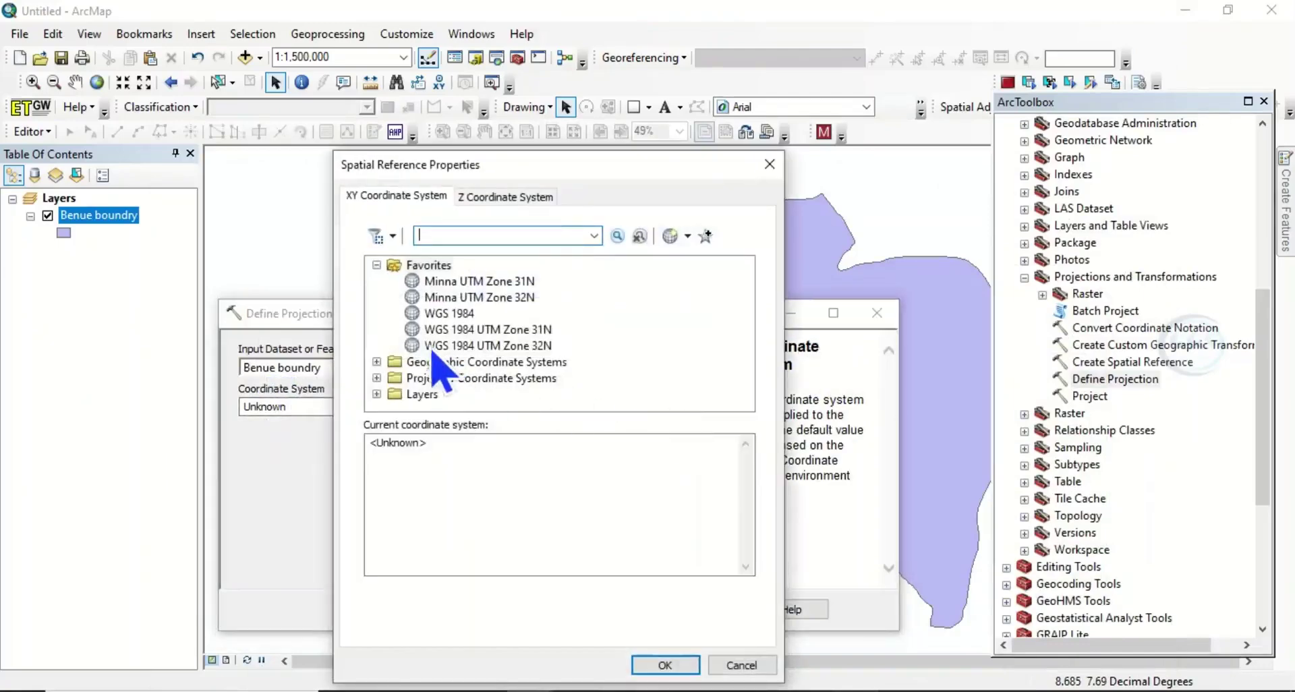
left_click(377, 377)
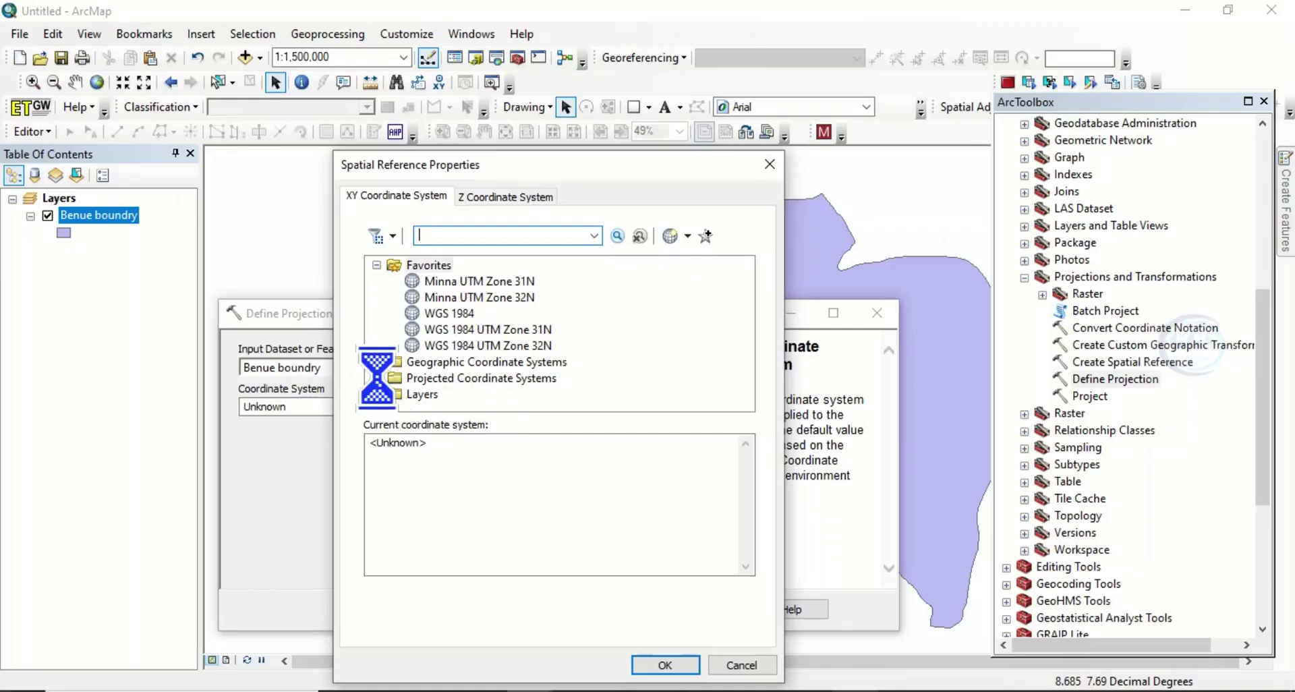
scroll(418, 384, "down", 2)
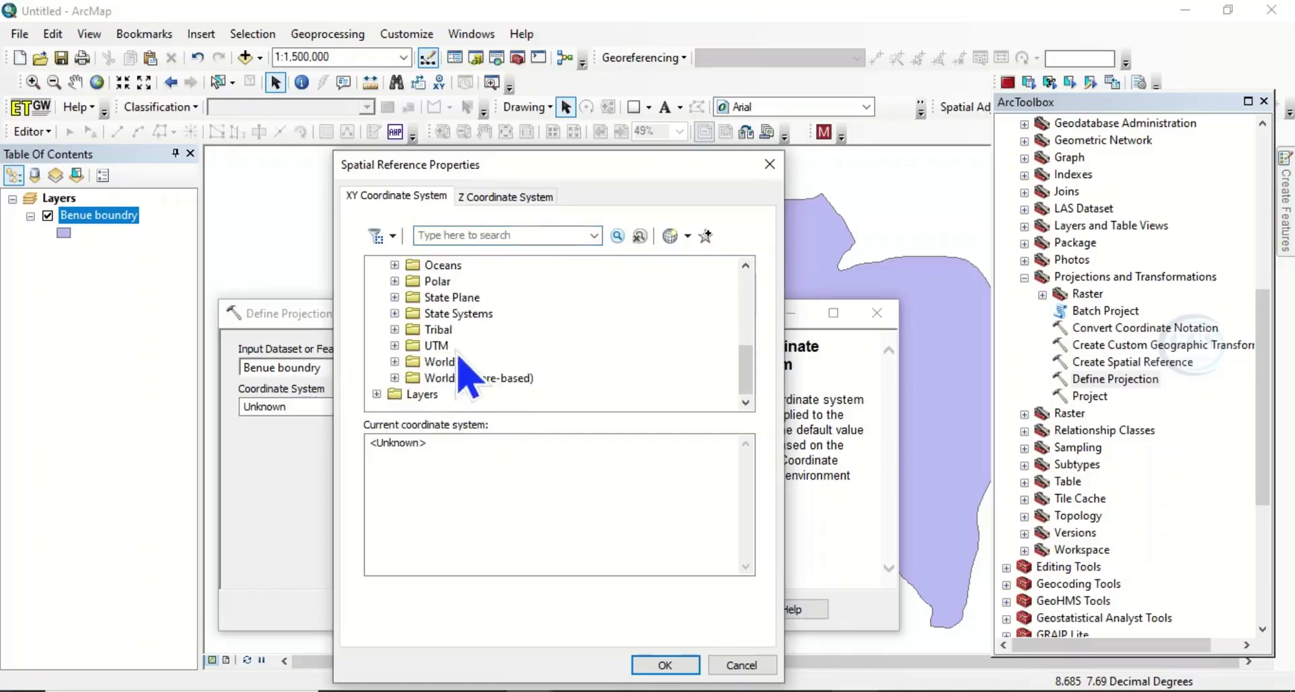
left_click(396, 345)
scroll(399, 368, "down", 3)
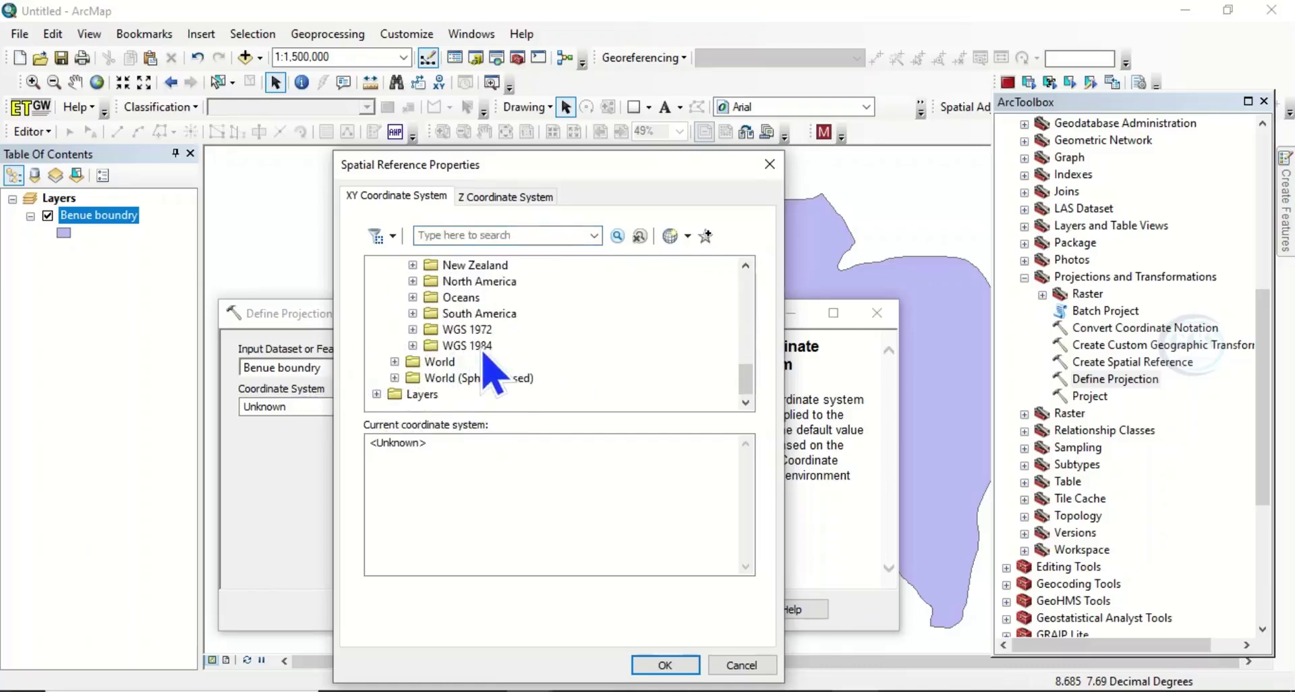
left_click(413, 345)
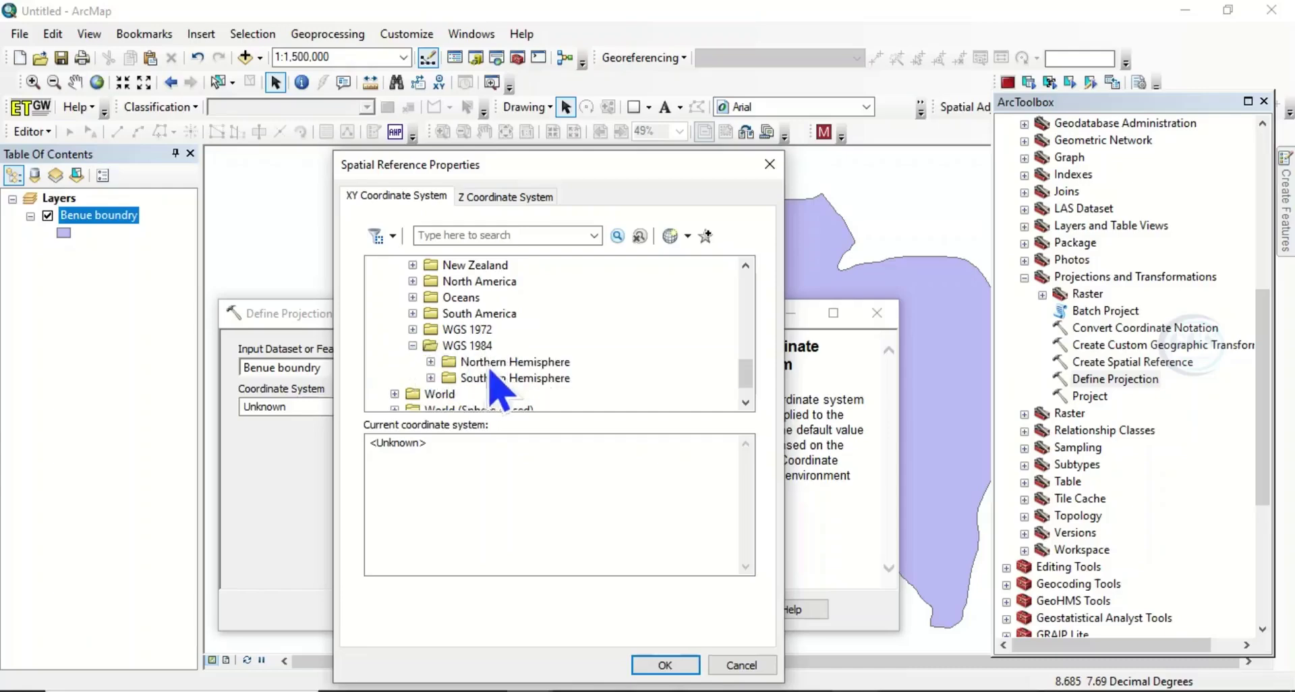
left_click(430, 362)
scroll(575, 351, "down", 10)
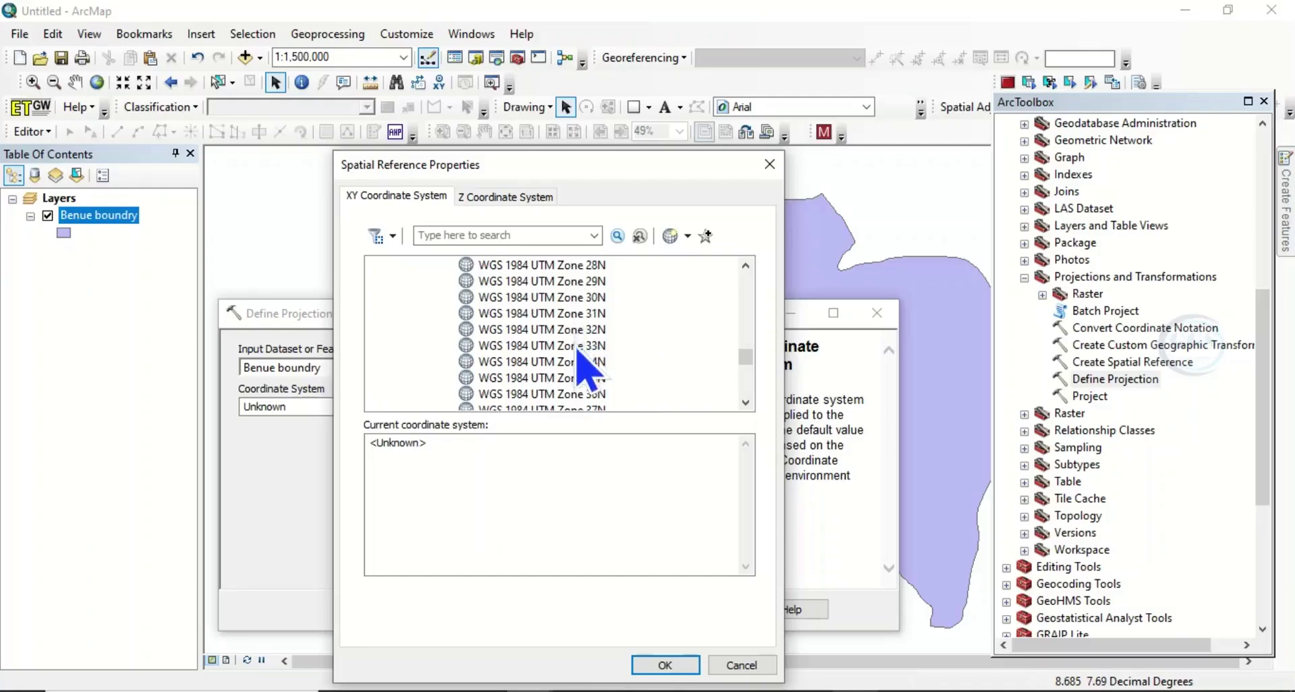
left_click(573, 329)
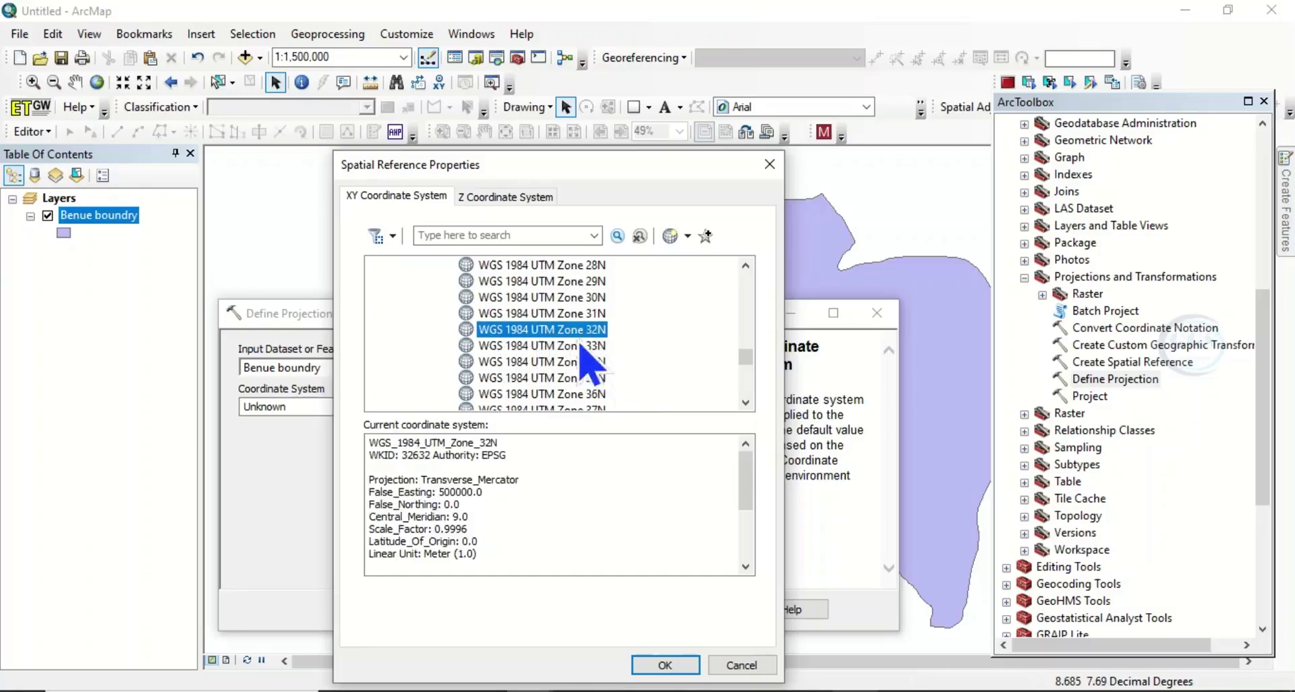
left_click(655, 667)
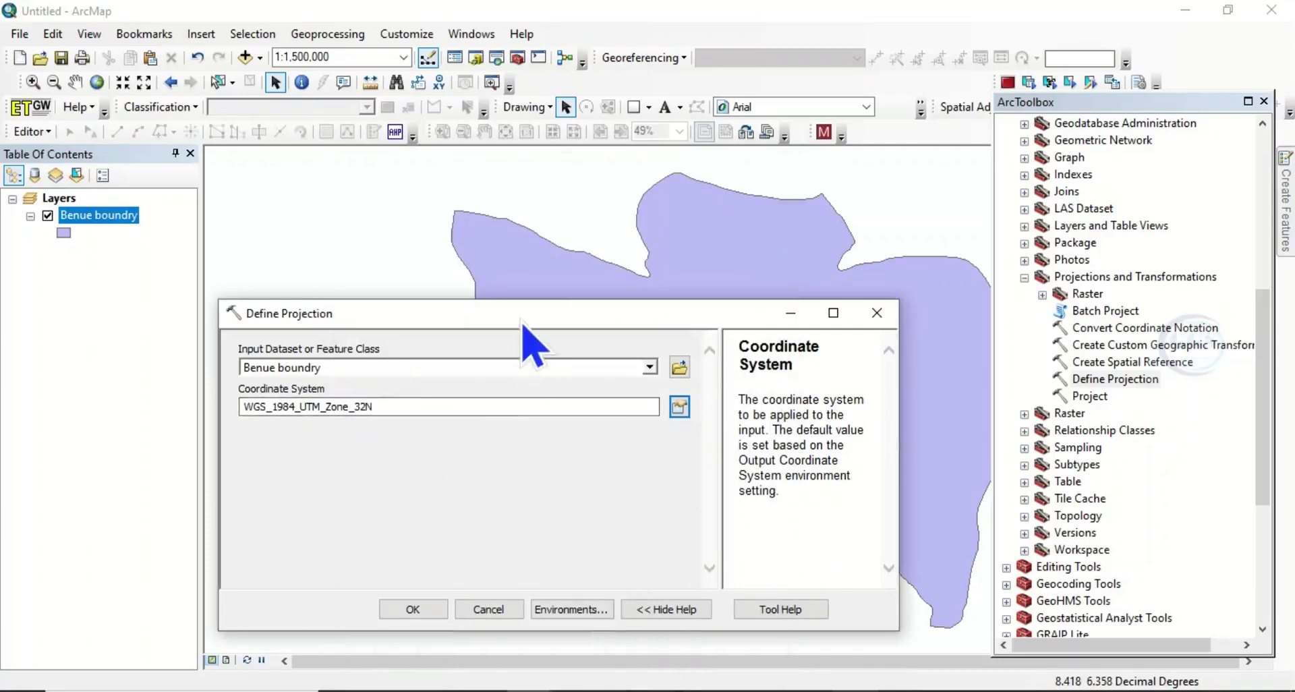
left_click_drag(523, 325, 507, 263)
- Run Define Projection to assign WGS 1984 UTM Zone 32N to Benue boundry
left_click(408, 533)
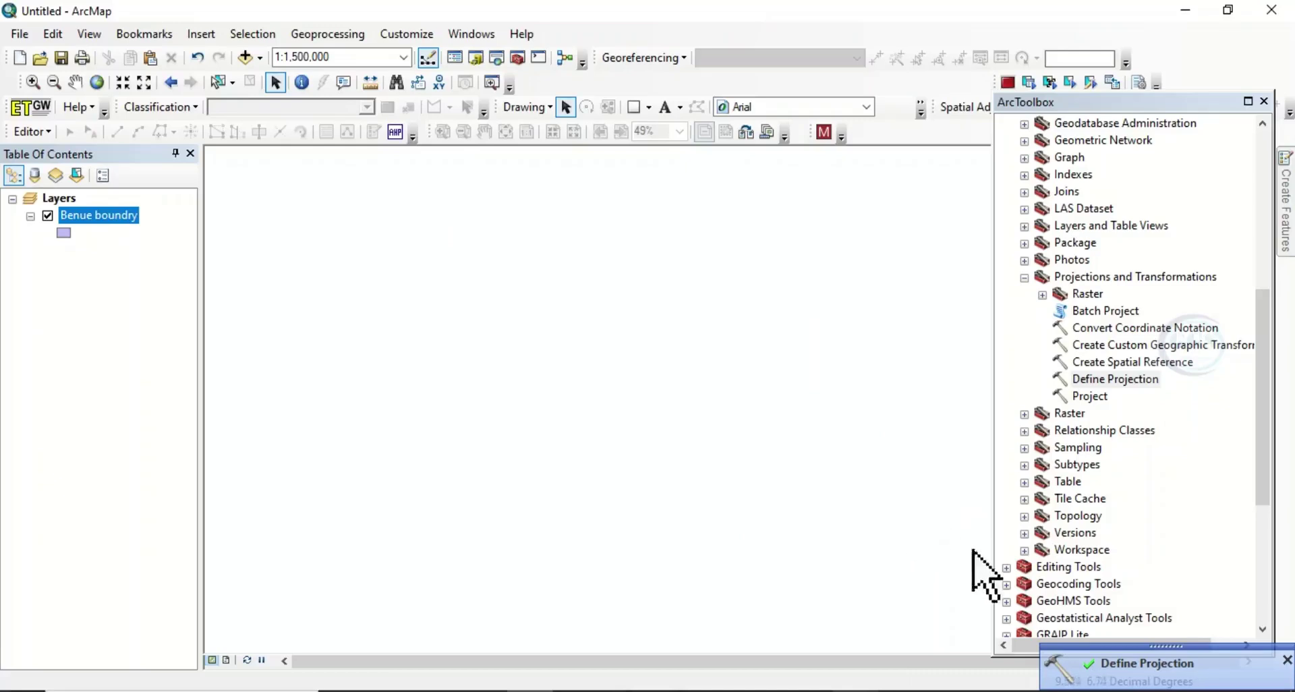
- Zoom to the Benue boundry layer and open its properties to confirm the UTM Zone 32N projection
right_click(102, 218)
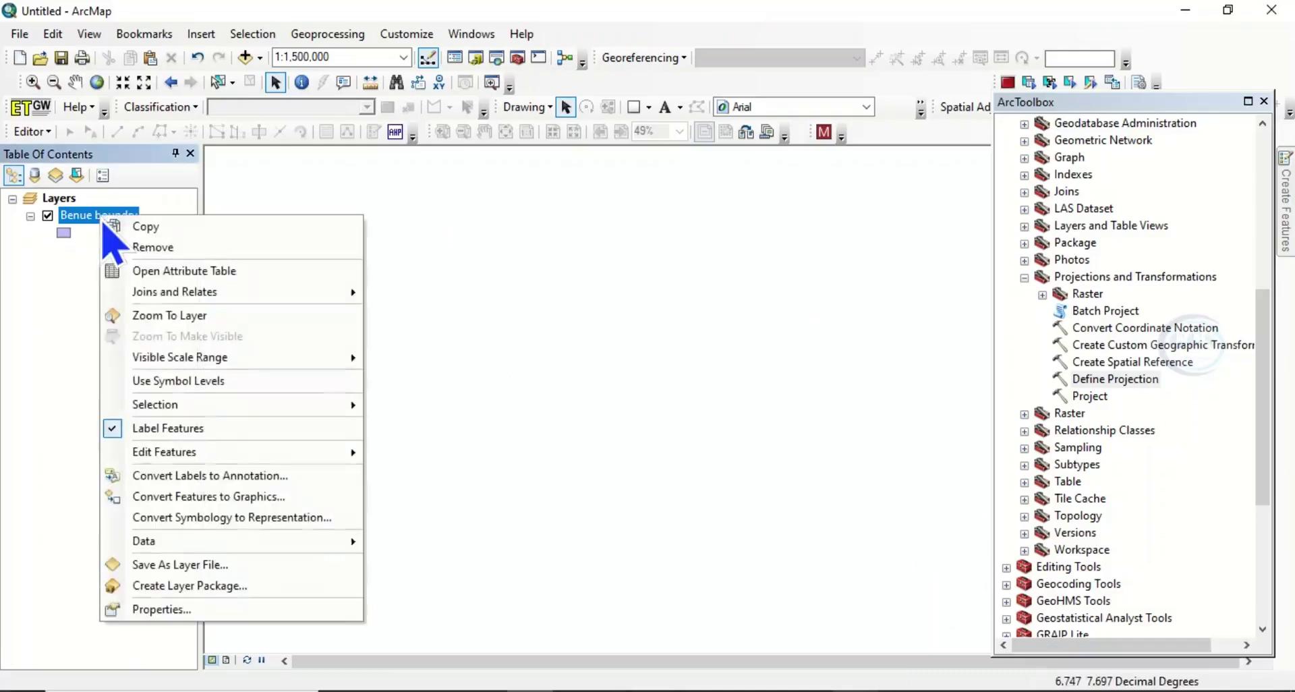
left_click(165, 317)
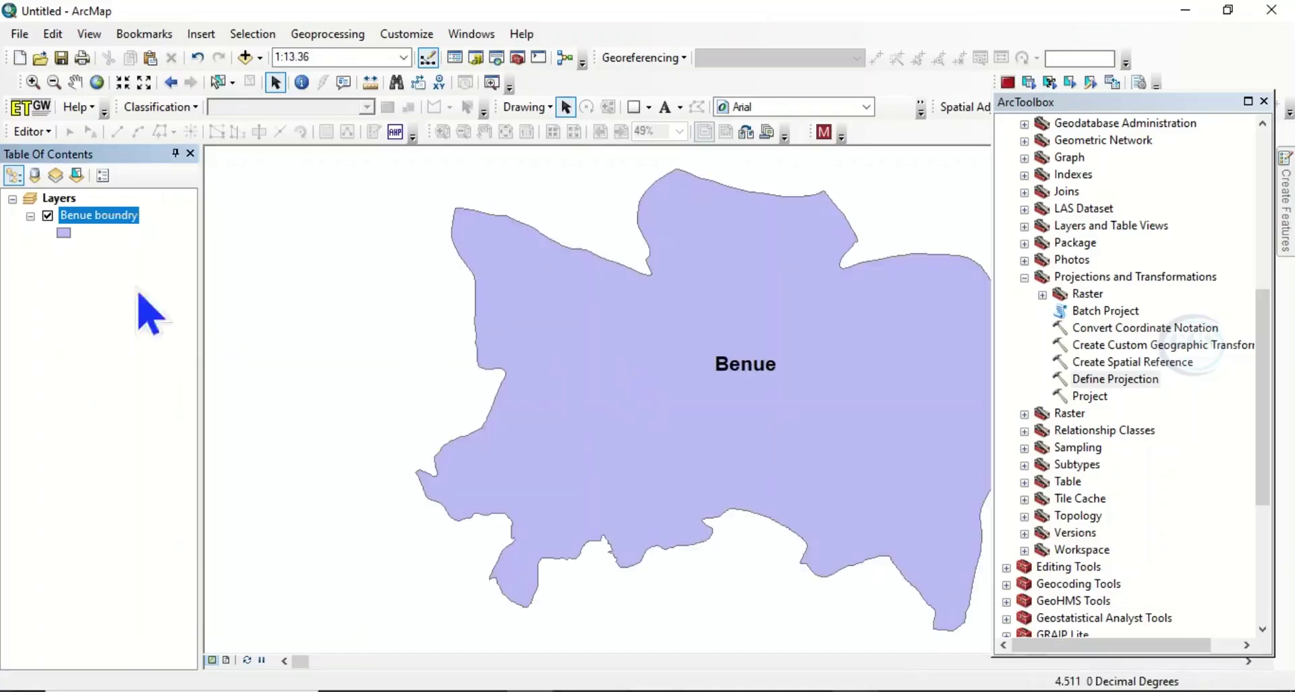
right_click(76, 218)
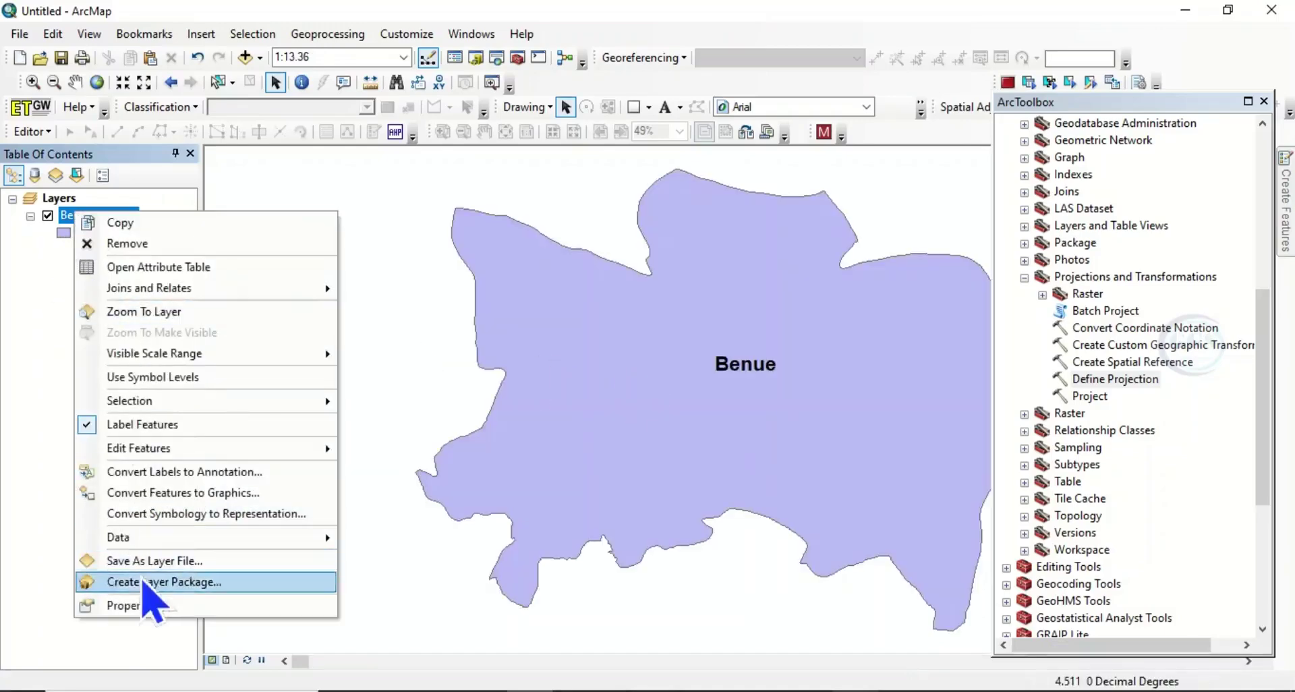
left_click(133, 607)
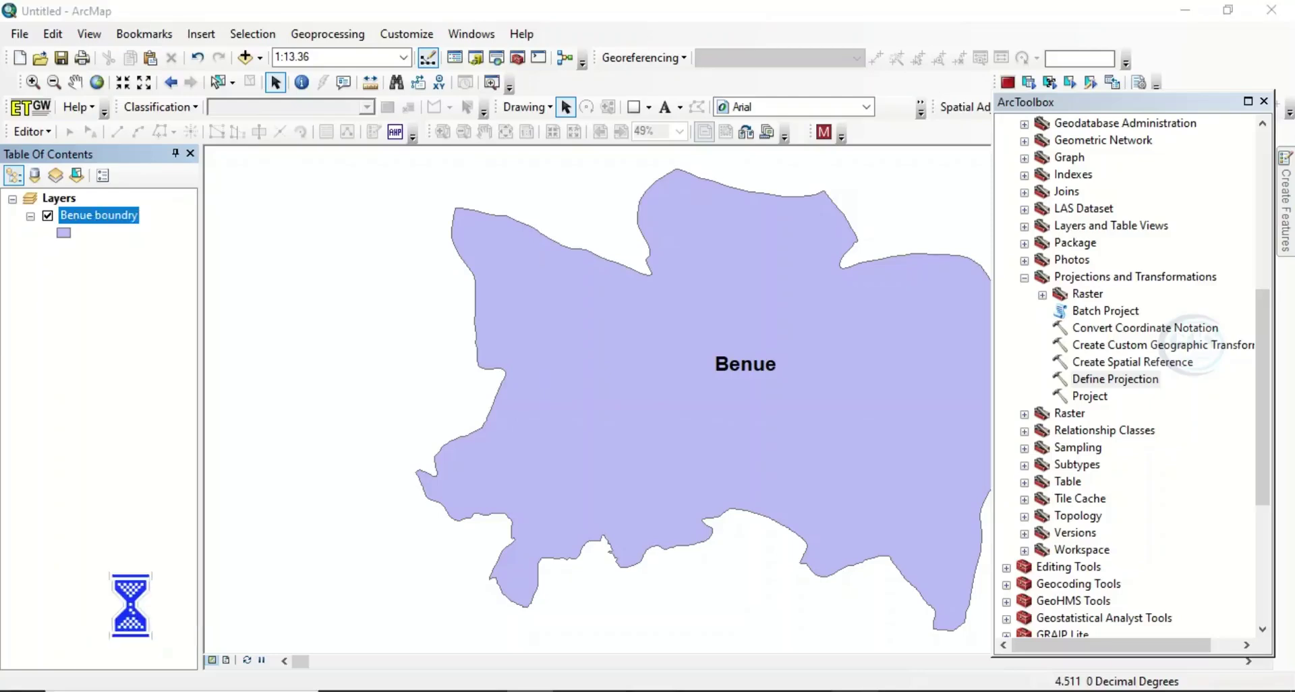